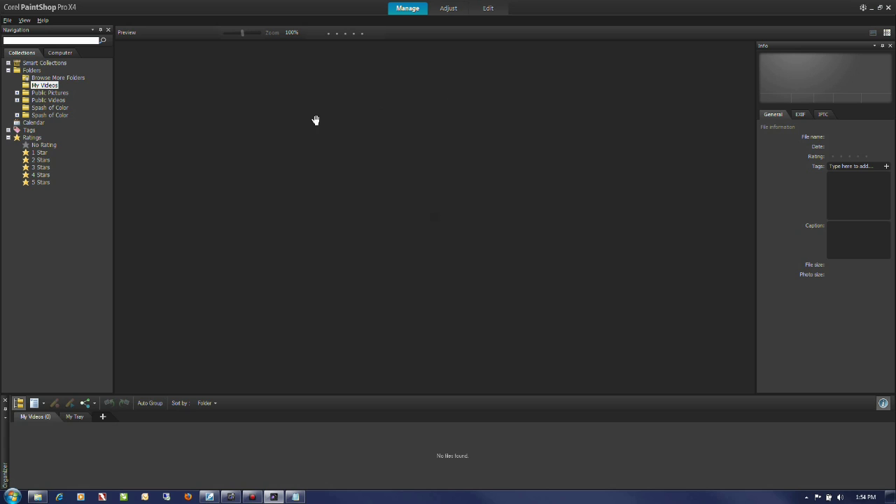
# Step: Add the Flower shots folder to the browsed folders to list its ten photos
pyautogui.click(70, 79)
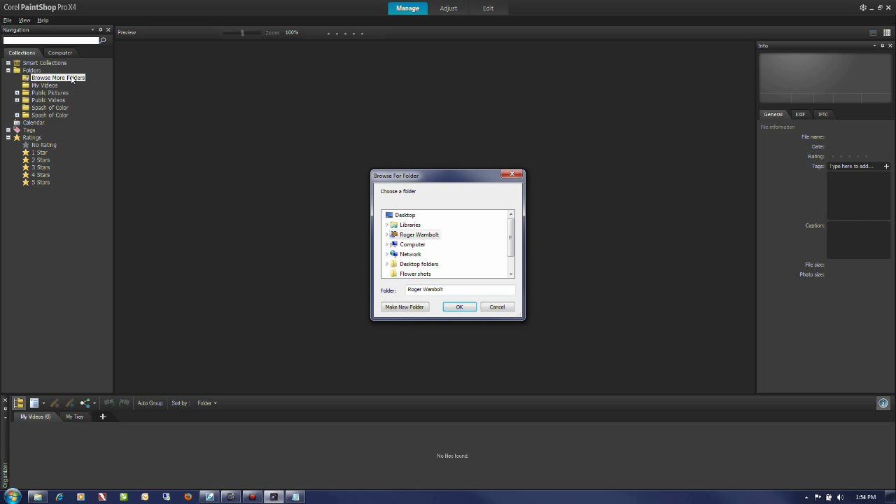
pyautogui.click(415, 273)
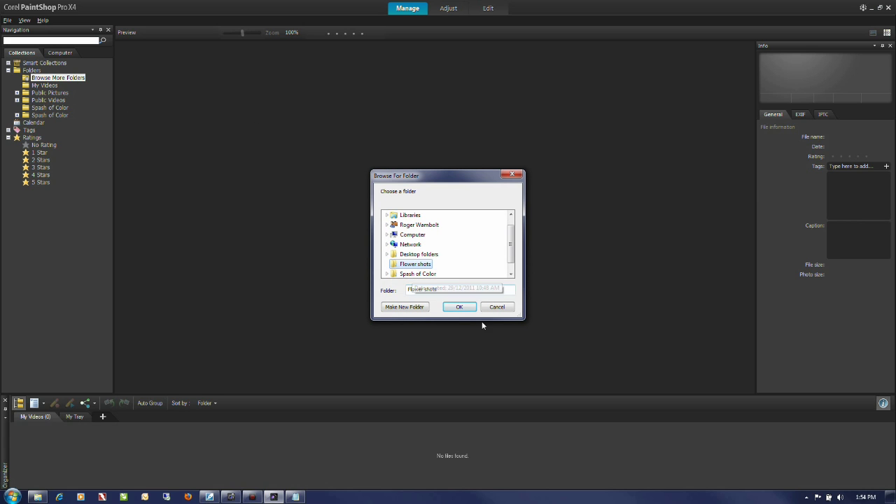
pyautogui.click(460, 307)
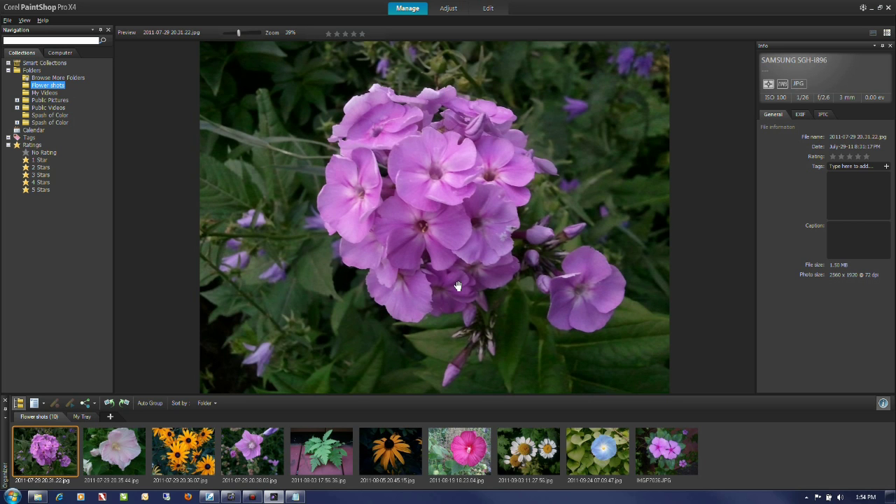
# Step: Open IMGP7036.JPG, the two pink periwinkle flowers, in the Edit workspace
pyautogui.click(684, 454)
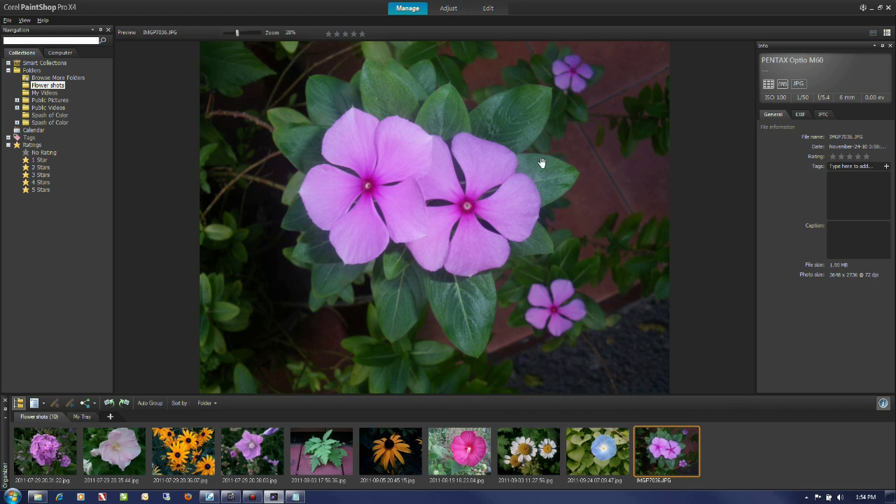
pyautogui.click(488, 9)
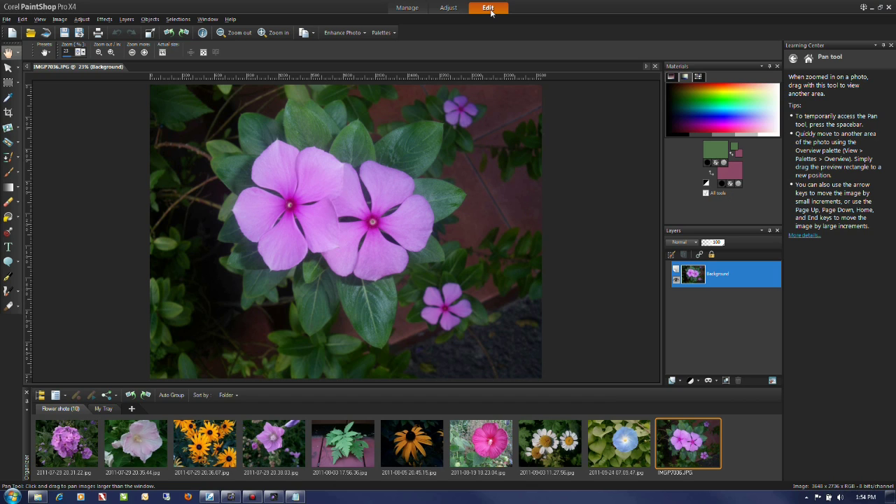
# Step: Show the Learning Center help for Retouch and Restore, then Makeover tools
pyautogui.click(809, 60)
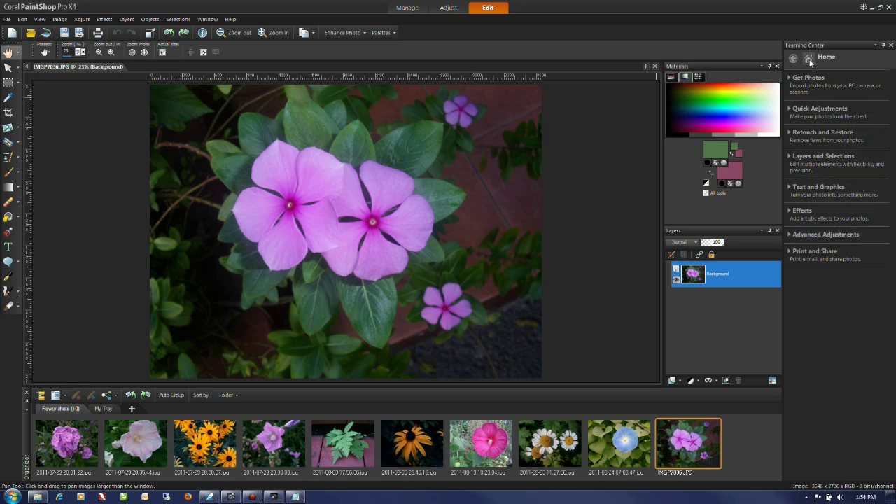
pyautogui.click(816, 137)
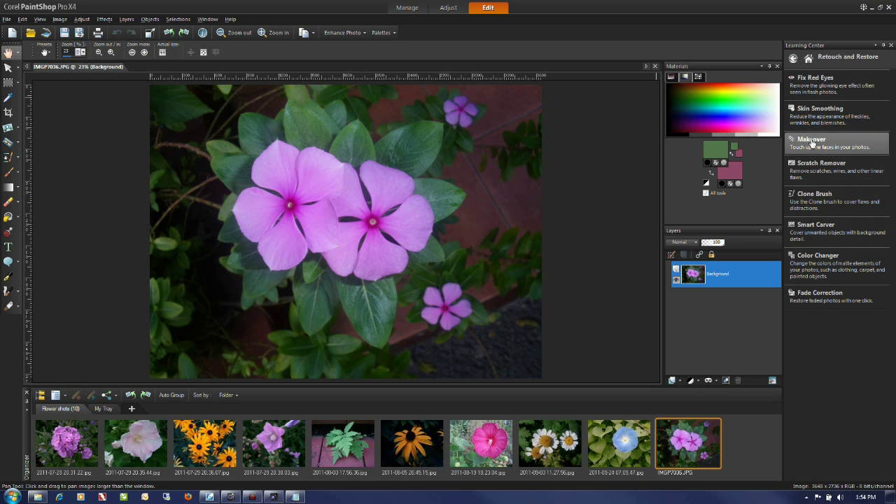
pyautogui.click(812, 142)
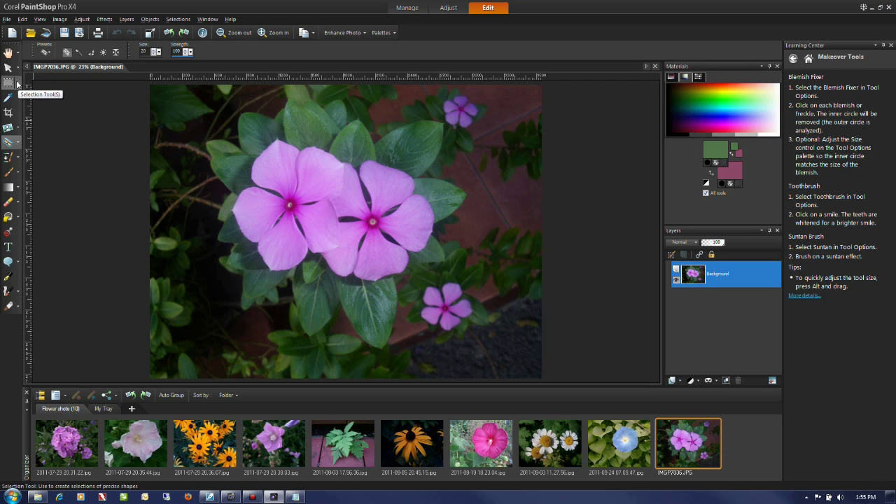
# Step: Switch to the Magic Wand tool with selection mode set to Add (Shift)
pyautogui.click(18, 84)
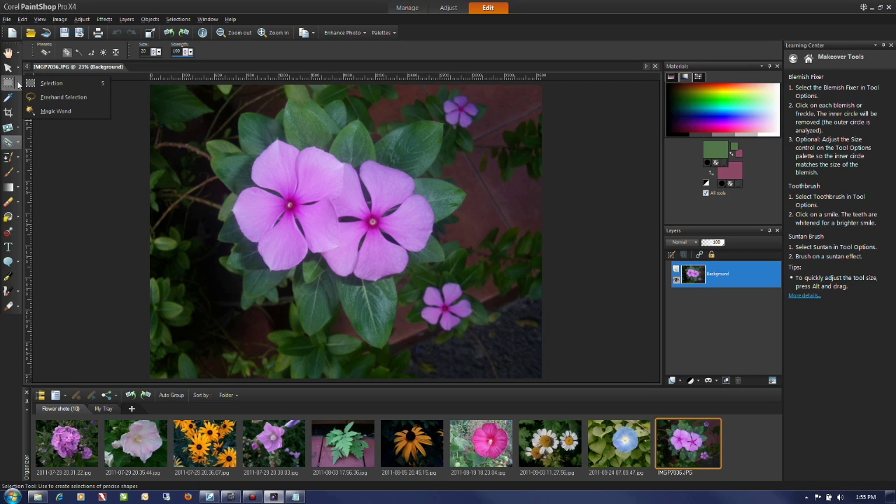
pyautogui.click(19, 84)
pyautogui.click(19, 84)
pyautogui.click(53, 111)
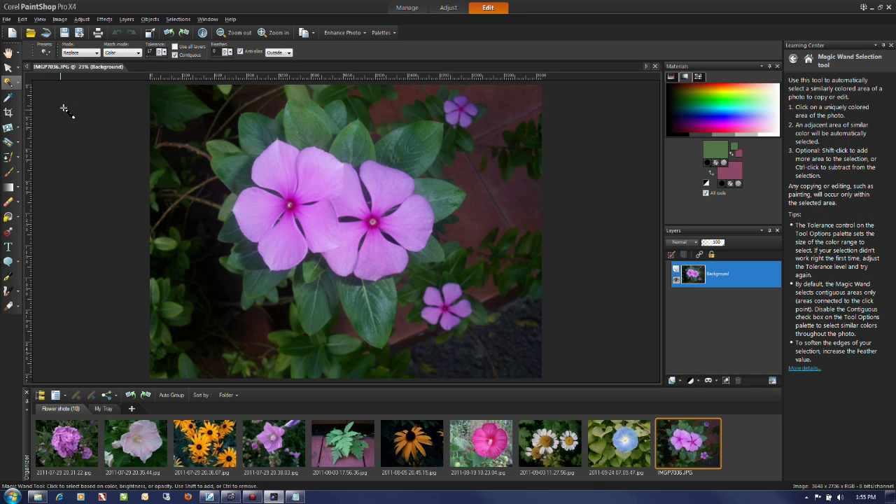
pyautogui.click(97, 54)
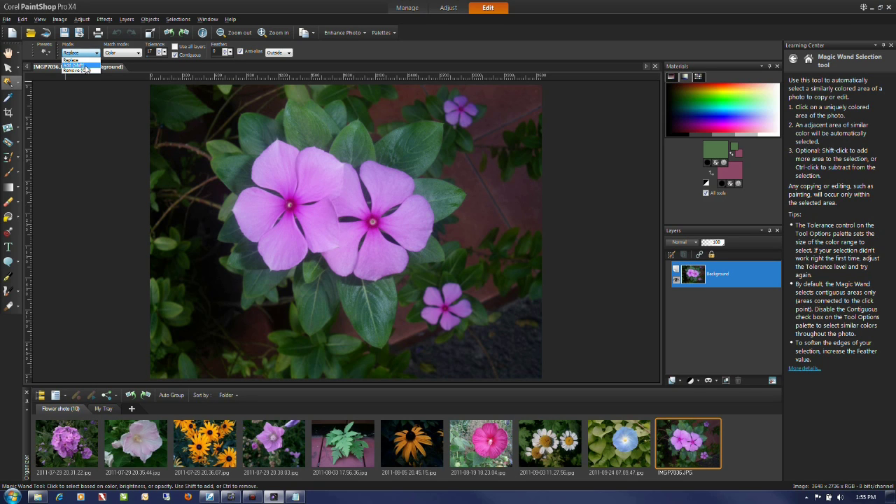
pyautogui.click(86, 67)
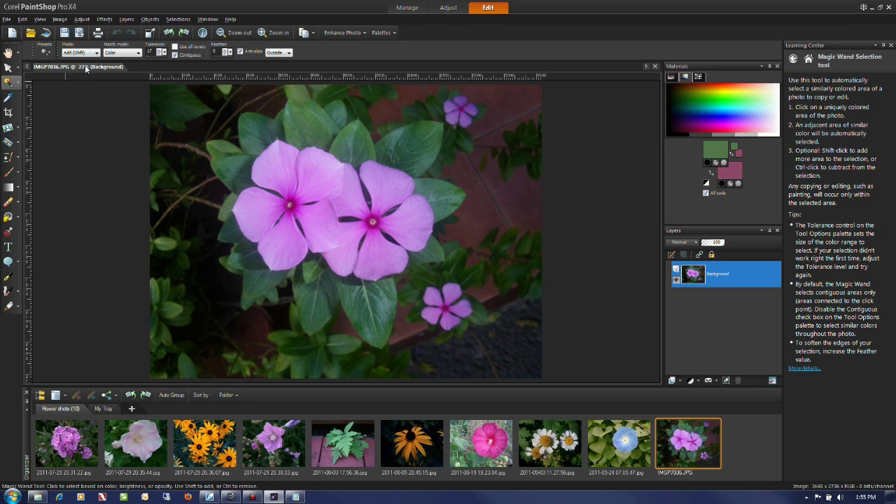
# Step: Select both large pink flowers with the Magic Wand at tolerance 43
pyautogui.click(293, 158)
pyautogui.moveTo(148, 57); pyautogui.dragTo(152, 56)
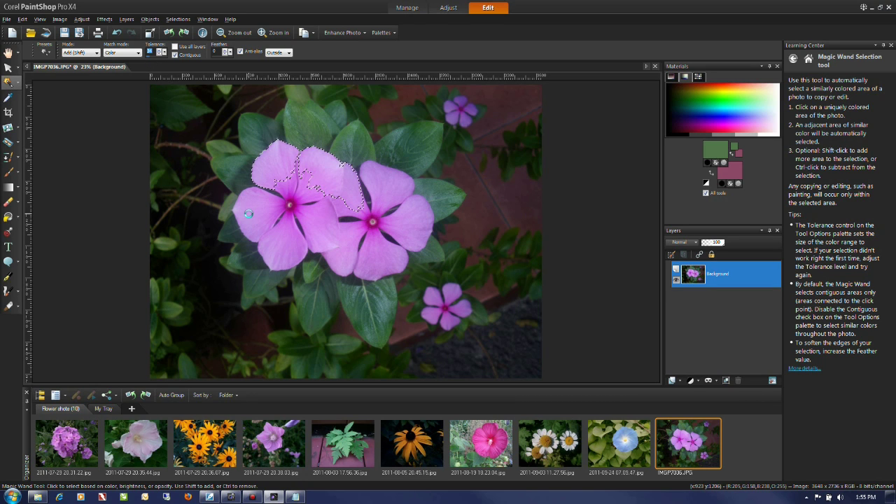
pyautogui.click(331, 266)
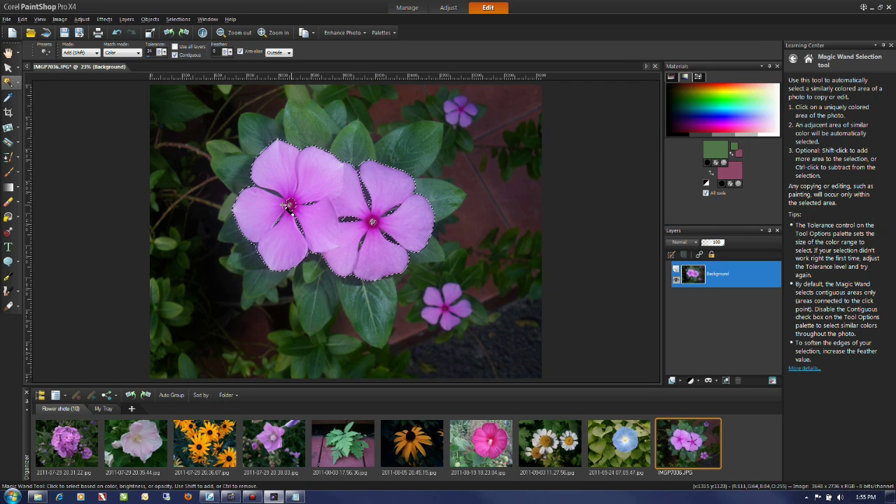
# Step: Add the right flower's centre with a small rectangular selection in Add mode
pyautogui.click(19, 84)
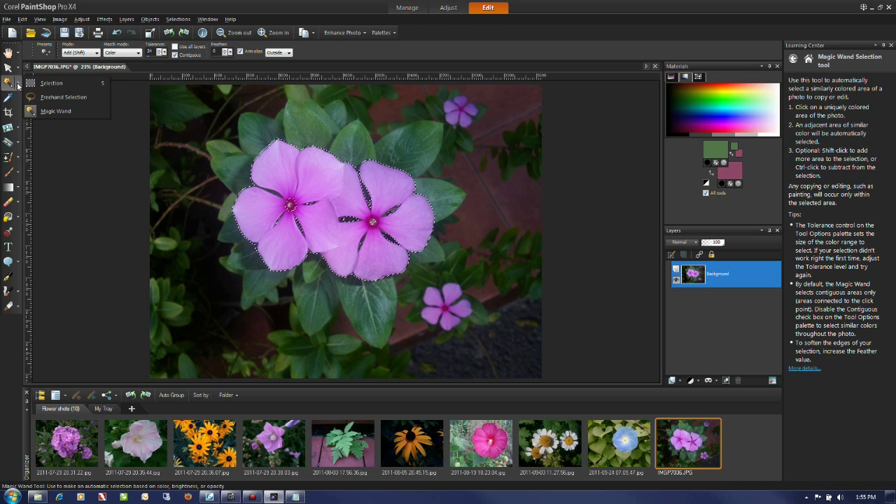
pyautogui.click(58, 81)
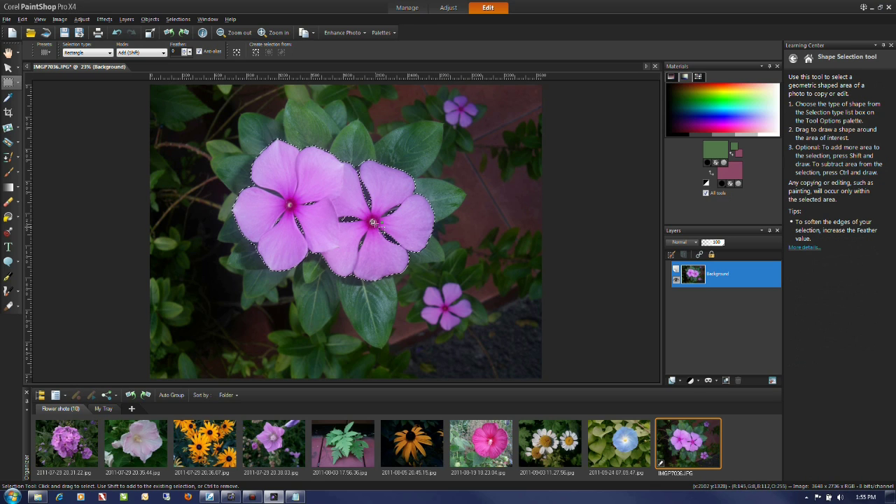
pyautogui.moveTo(368, 217); pyautogui.dragTo(378, 229)
# Step: Invert the selection so everything except the two flowers is selected
pyautogui.click(177, 19)
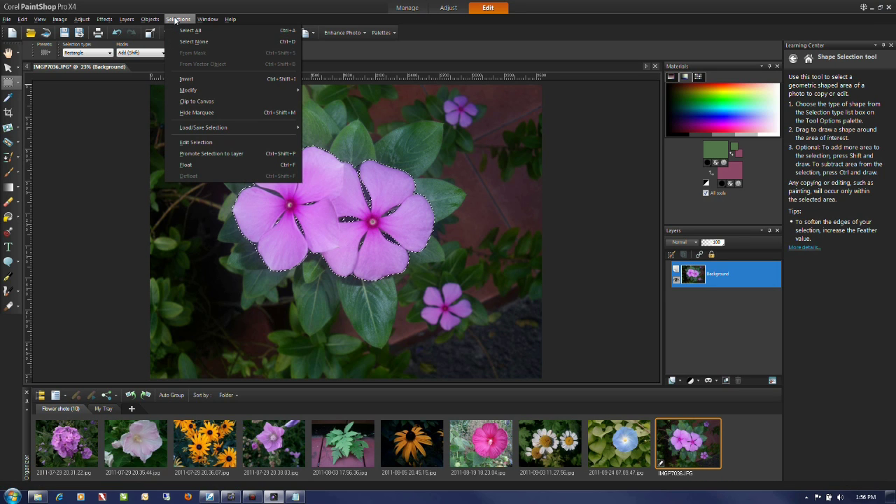
pyautogui.click(194, 79)
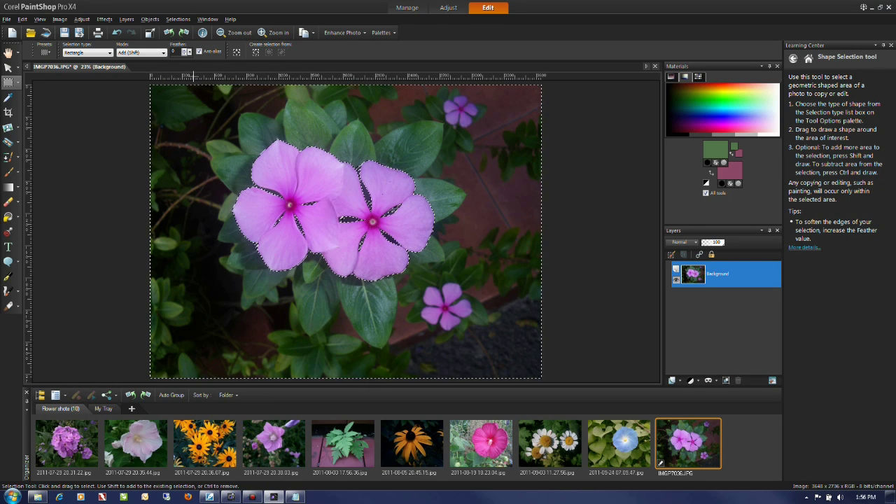
pyautogui.click(82, 20)
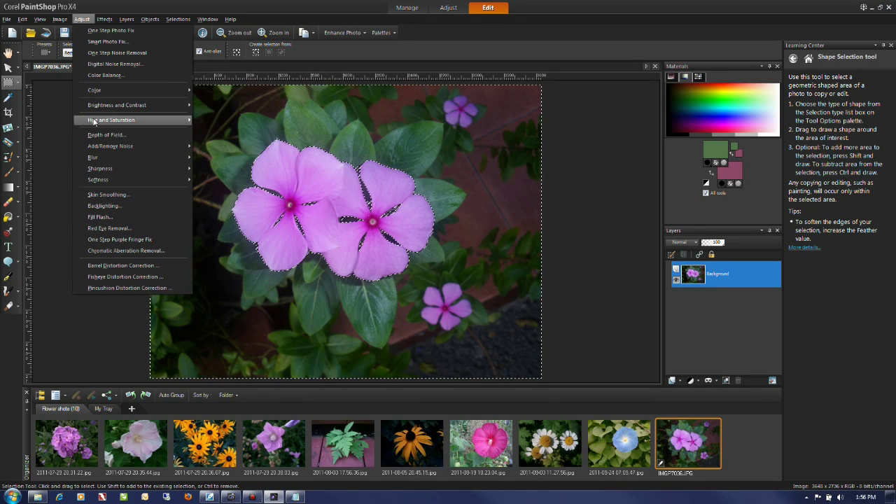
# Step: Apply Hue/Saturation/Lightness with Colorize on and Saturation 0 to grey the background
pyautogui.moveTo(93, 121)
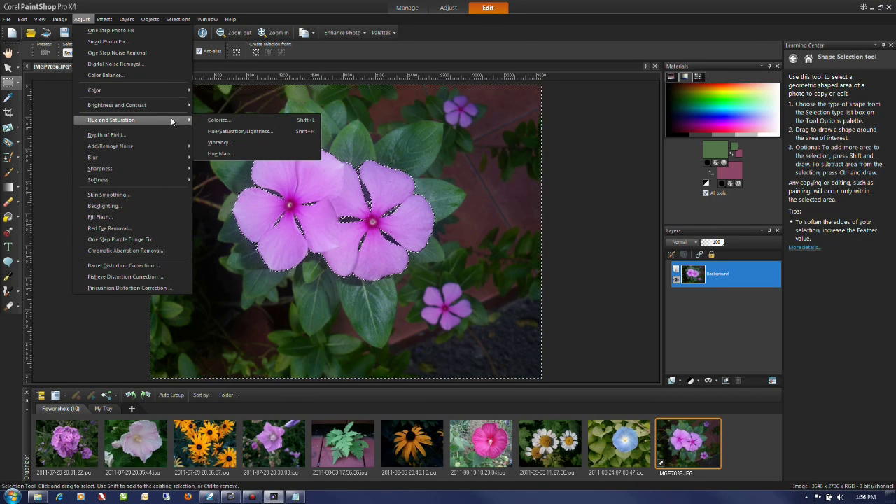
pyautogui.click(277, 131)
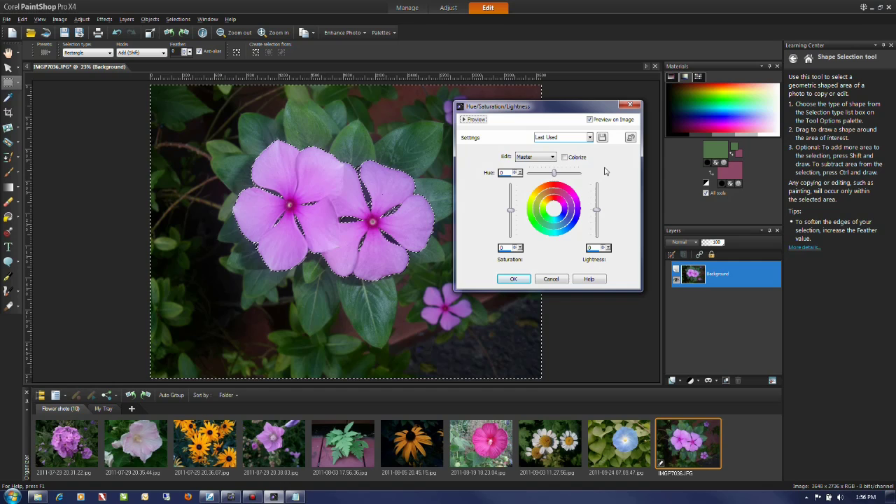
pyautogui.click(565, 158)
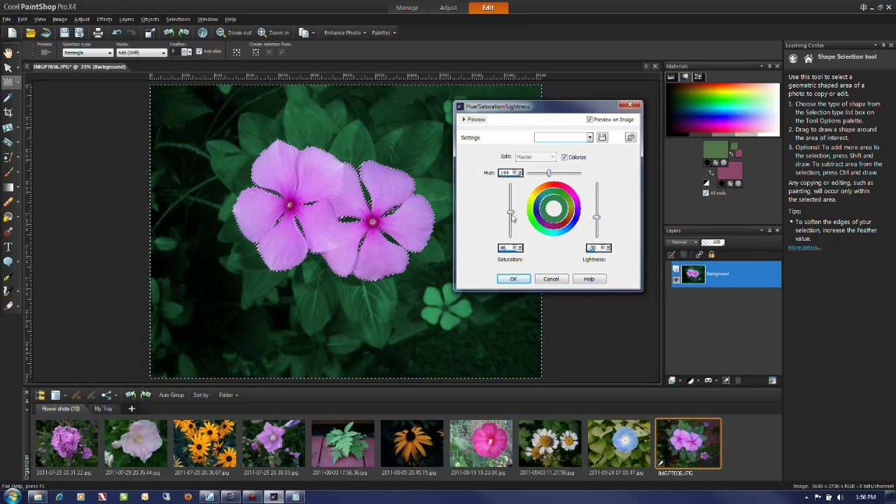
pyautogui.moveTo(511, 213); pyautogui.dragTo(514, 244)
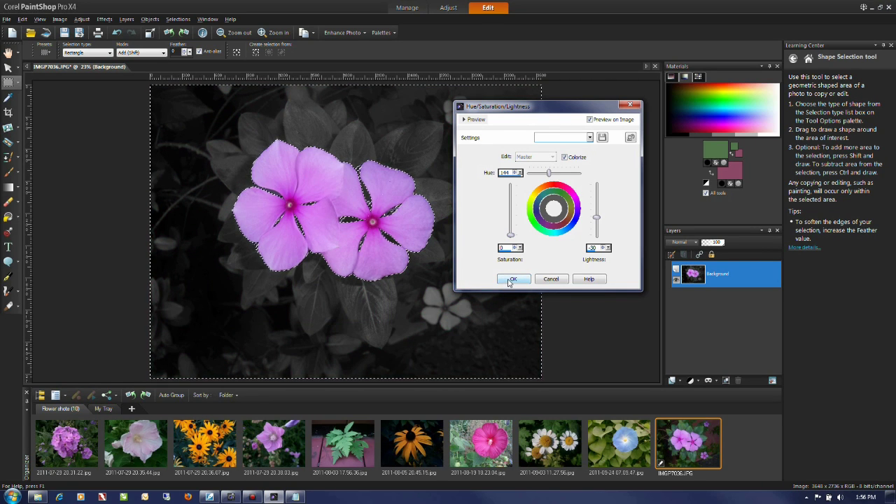
pyautogui.click(510, 280)
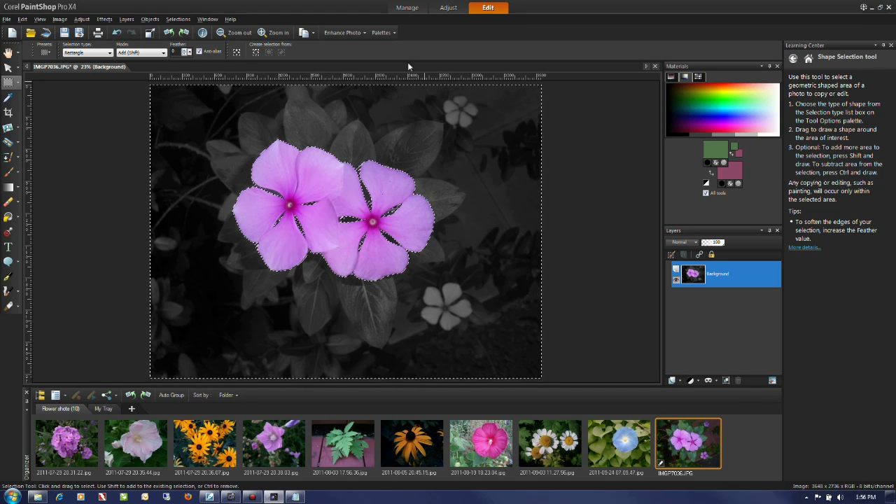
# Step: Select None to clear the selection and show the Overview palette with F9
pyautogui.click(177, 19)
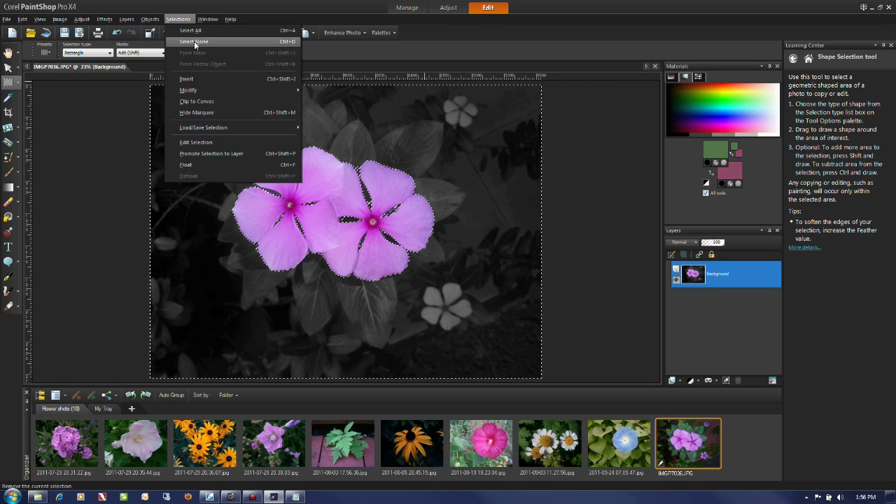
pyautogui.click(196, 42)
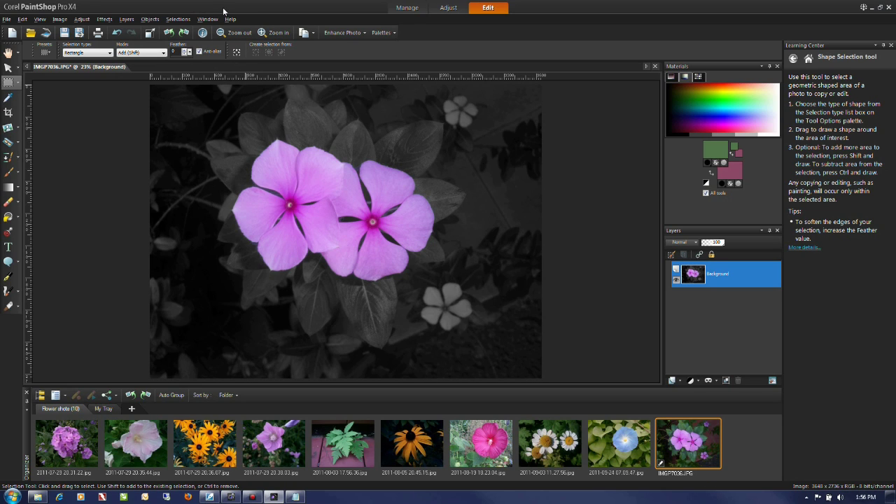
pyautogui.press('F9')
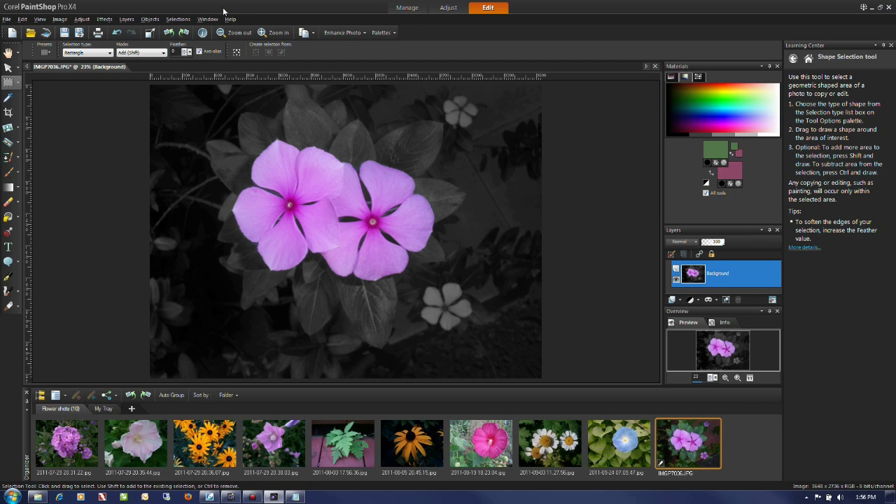